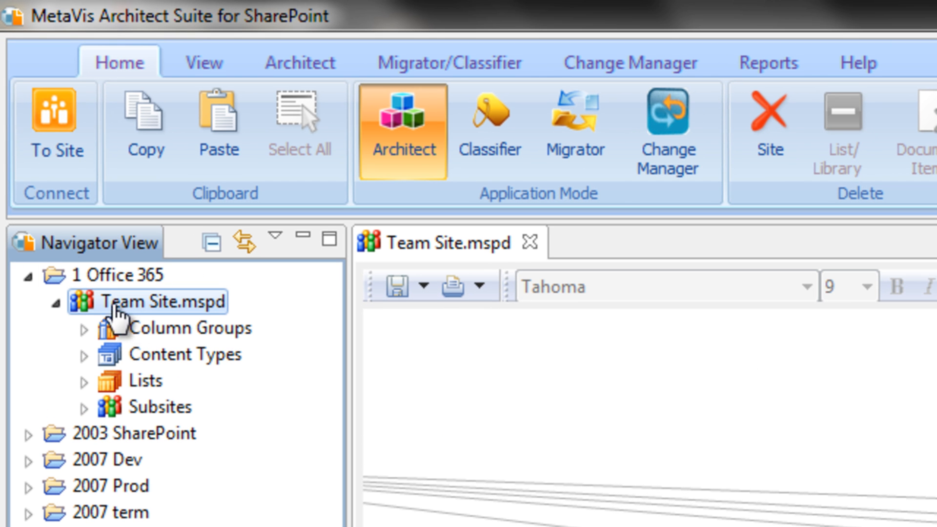
# Step: Connect to the Office 365 Team Site, entering the account password in the connection dialog
pyautogui.click(58, 155)
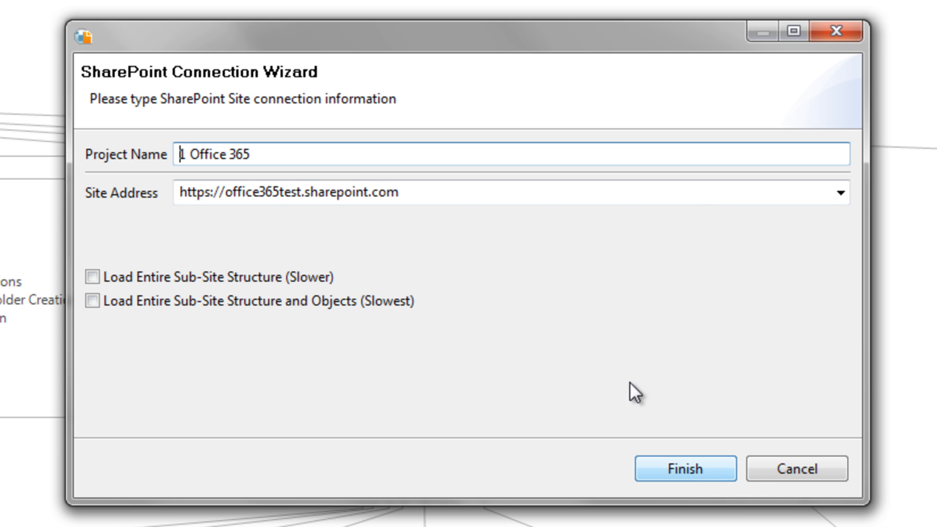
pyautogui.click(685, 469)
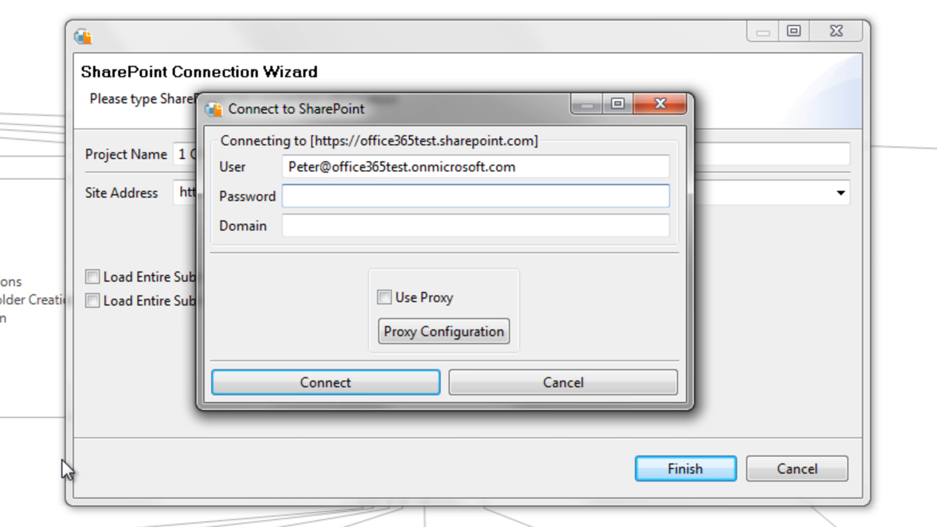
pyautogui.write('************')
pyautogui.press('BackSpace')
pyautogui.press('BackSpace')
pyautogui.press('BackSpace')
pyautogui.press('BackSpace')
pyautogui.press('BackSpace')
pyautogui.press('BackSpace')
pyautogui.press('BackSpace')
pyautogui.press('BackSpace')
pyautogui.press('BackSpace')
pyautogui.press('BackSpace')
pyautogui.press('BackSpace')
pyautogui.press('BackSpace')
pyautogui.write('***********')
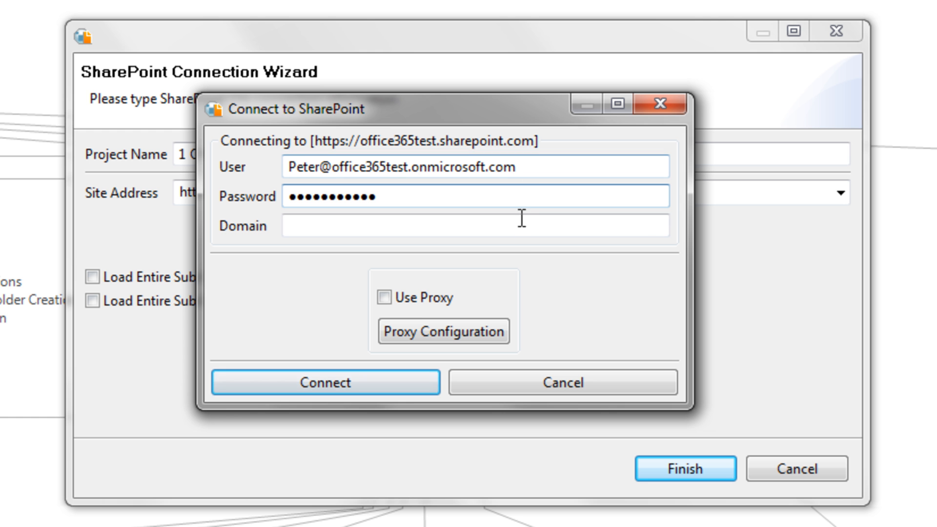
pyautogui.click(397, 385)
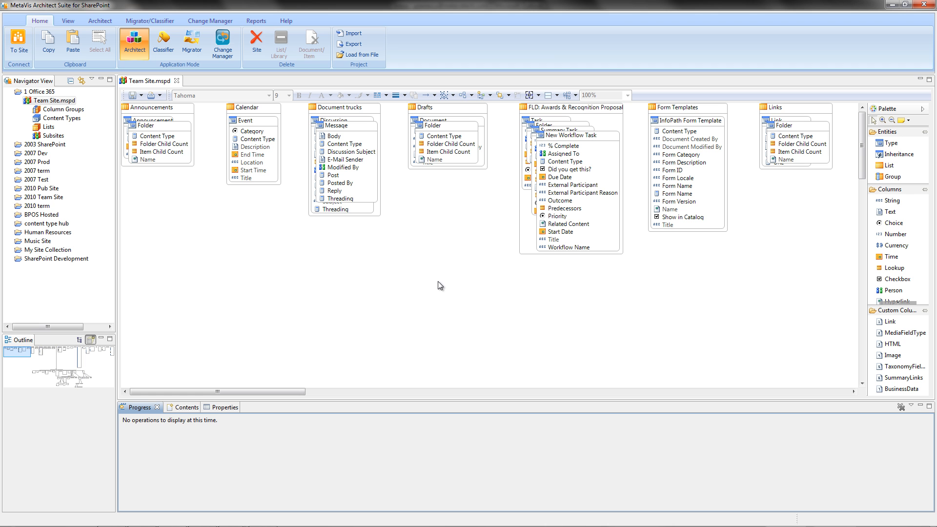
# Step: Pan through the Team Site's content type diagram using the outline overview
pyautogui.moveTo(14, 348); pyautogui.dragTo(57, 371)
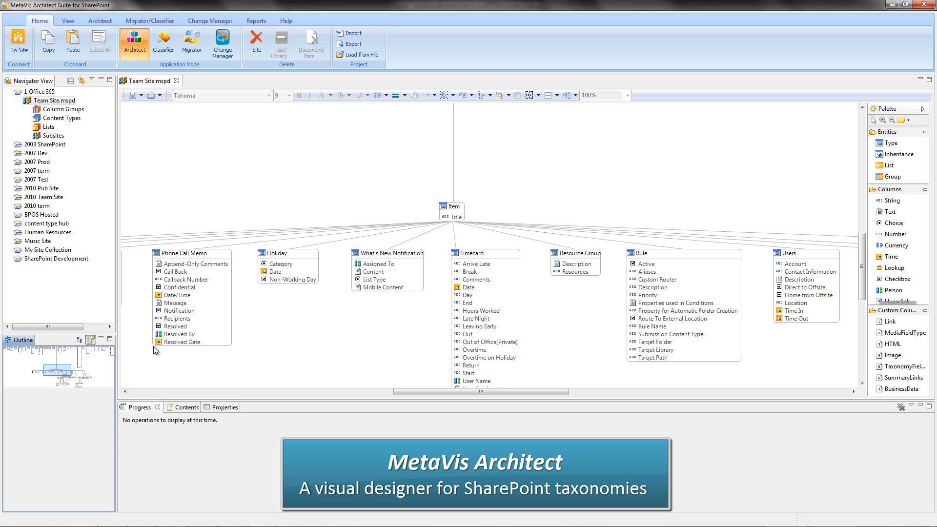
pyautogui.moveTo(66, 371)
pyautogui.mouseDown()
pyautogui.moveTo(56, 350)
pyautogui.moveTo(79, 377)
pyautogui.mouseUp()
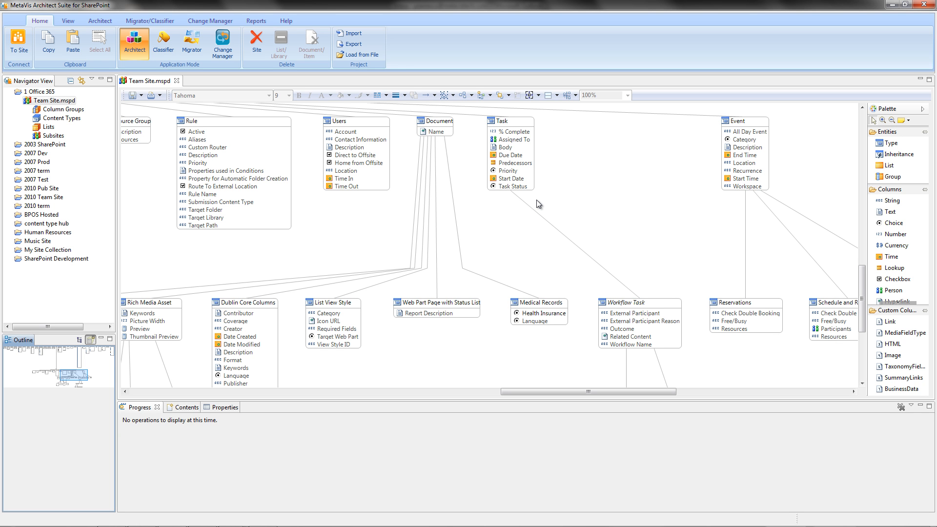
# Step: Switch to Migrator mode and open the Dev site under the 2007 Dev project in the navigator
pyautogui.click(189, 46)
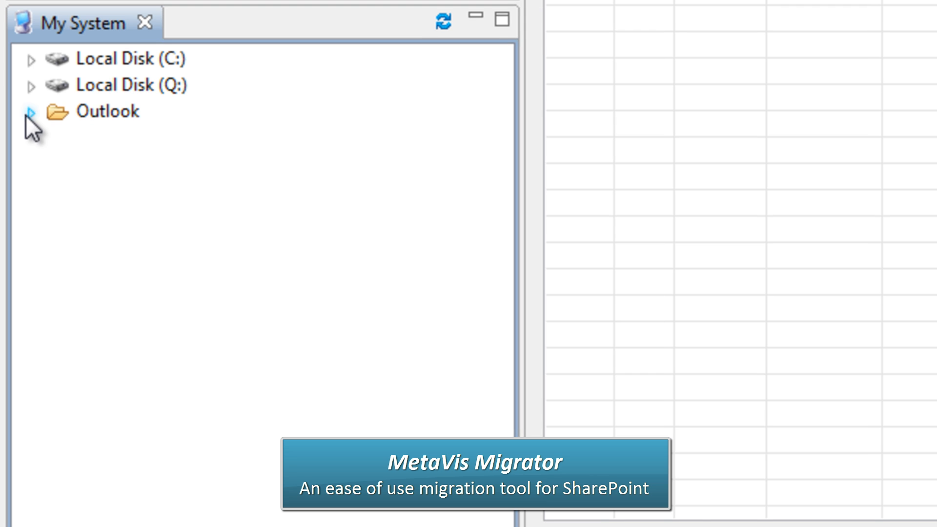
pyautogui.click(29, 113)
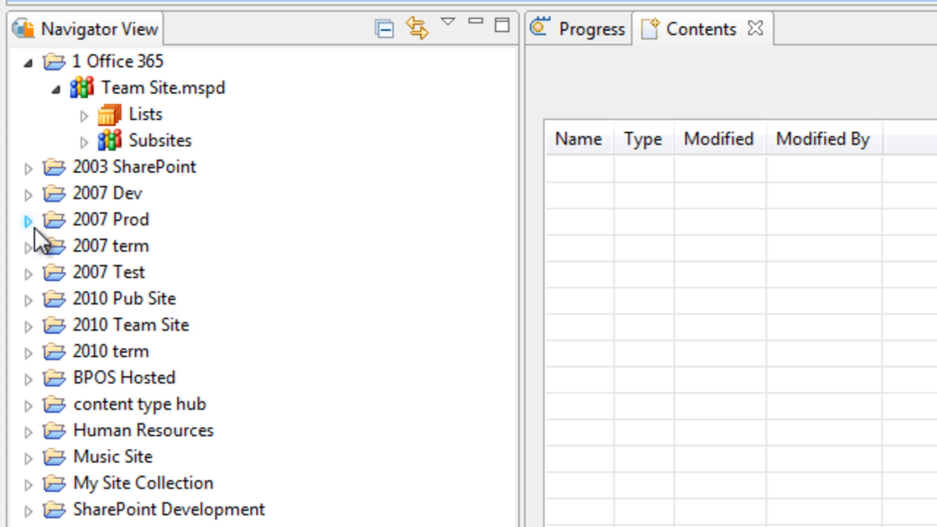
pyautogui.click(28, 197)
pyautogui.doubleClick(143, 220)
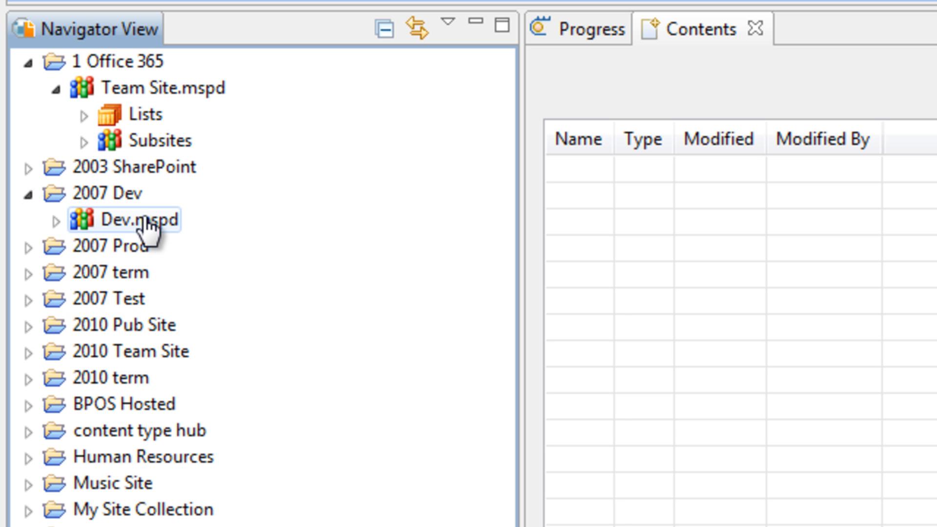
# Step: Copy the Dev site and paste it onto the Office 365 Team Site
pyautogui.rightClick(145, 217)
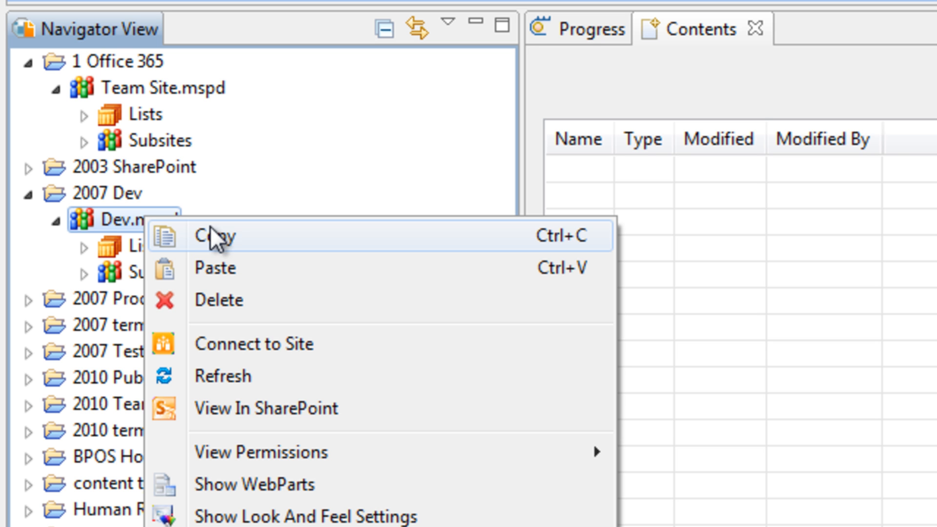
pyautogui.click(228, 236)
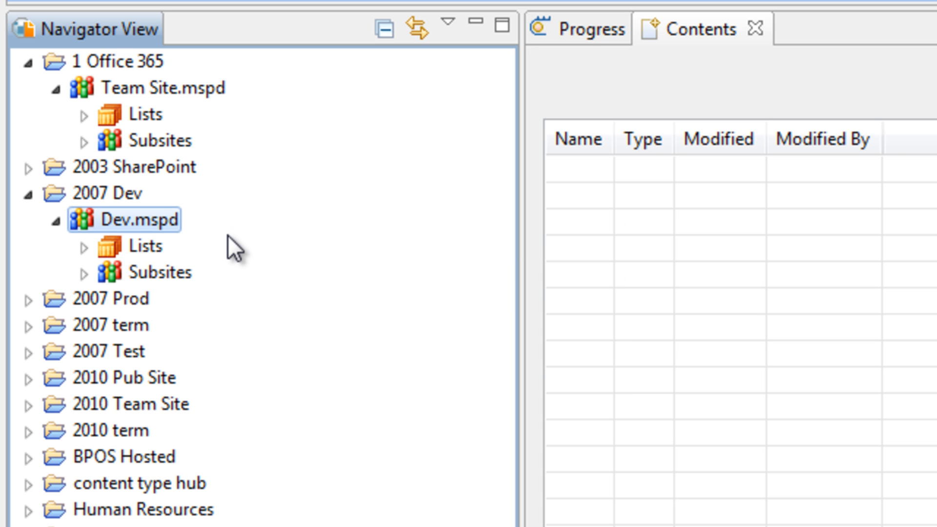
pyautogui.click(167, 85)
pyautogui.rightClick(168, 84)
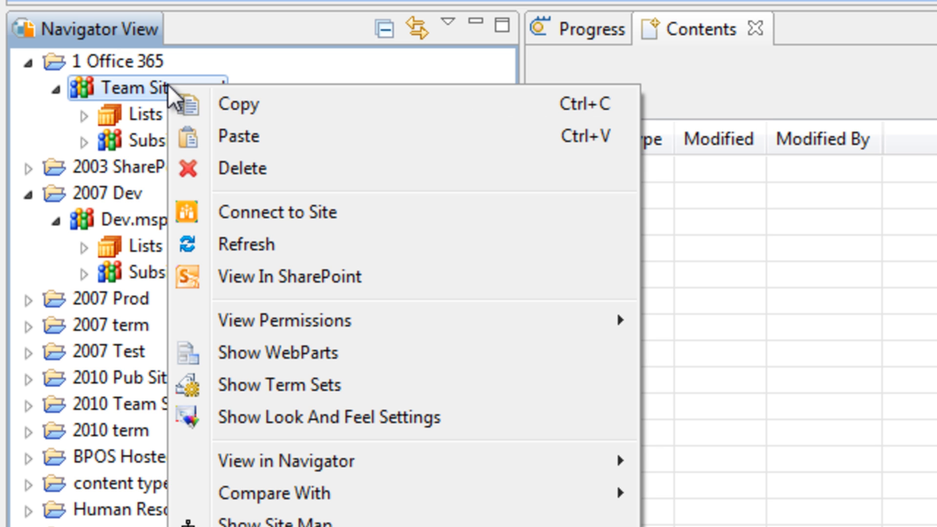
pyautogui.click(224, 135)
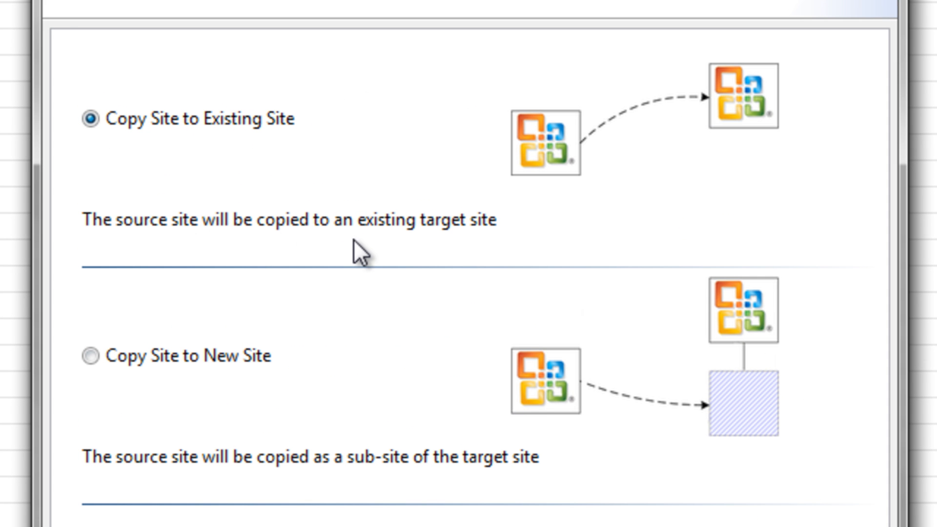
# Step: Choose to copy the site as a new site and name it "dev 2"
pyautogui.click(201, 360)
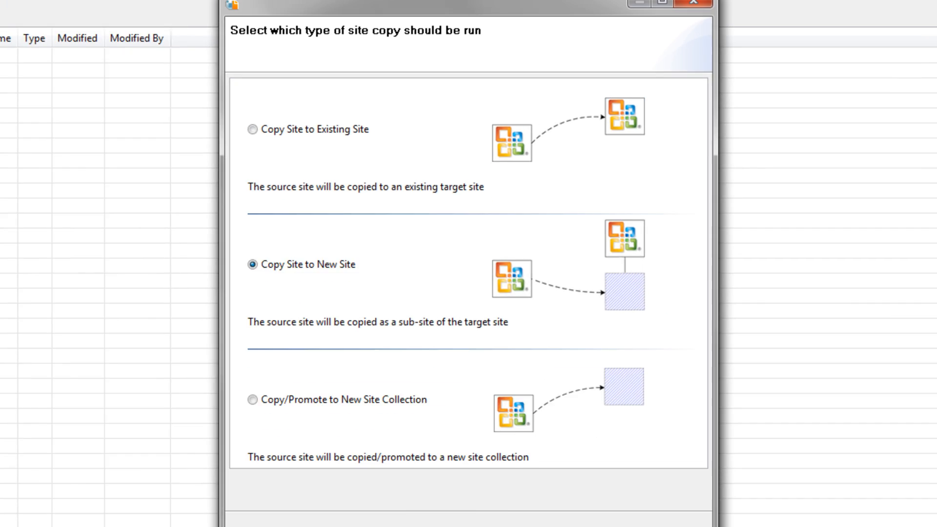
pyautogui.click(478, 476)
pyautogui.click(364, 103)
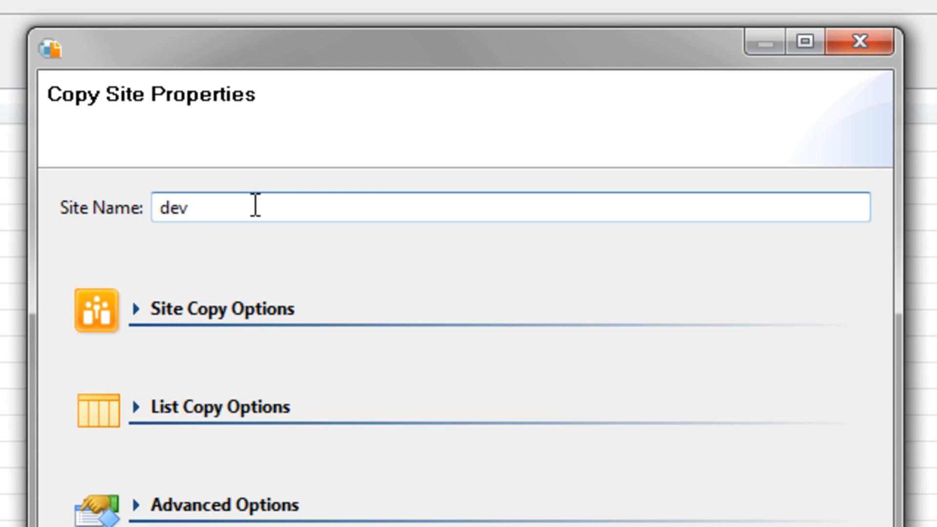
pyautogui.write('2')
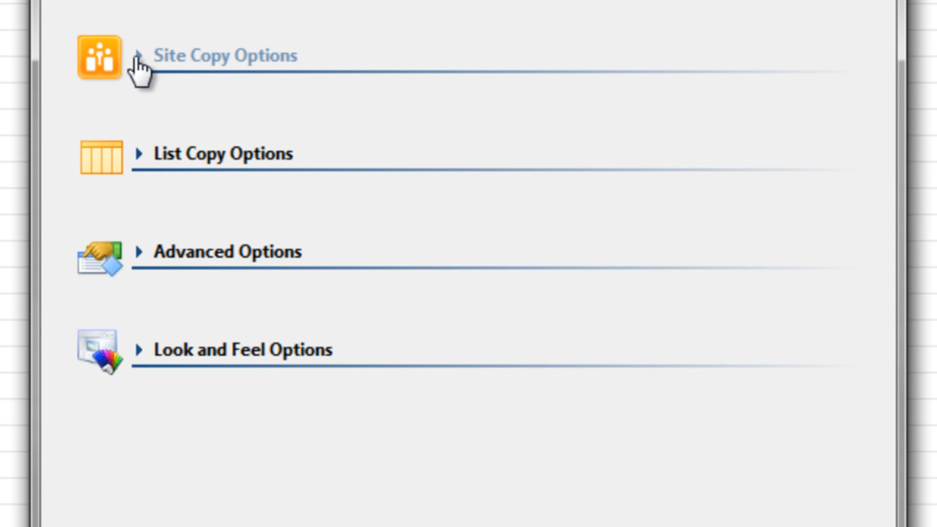
# Step: Expand the Site Copy, List Copy, Advanced and Look and Feel option sections, then proceed to the summary
pyautogui.click(136, 252)
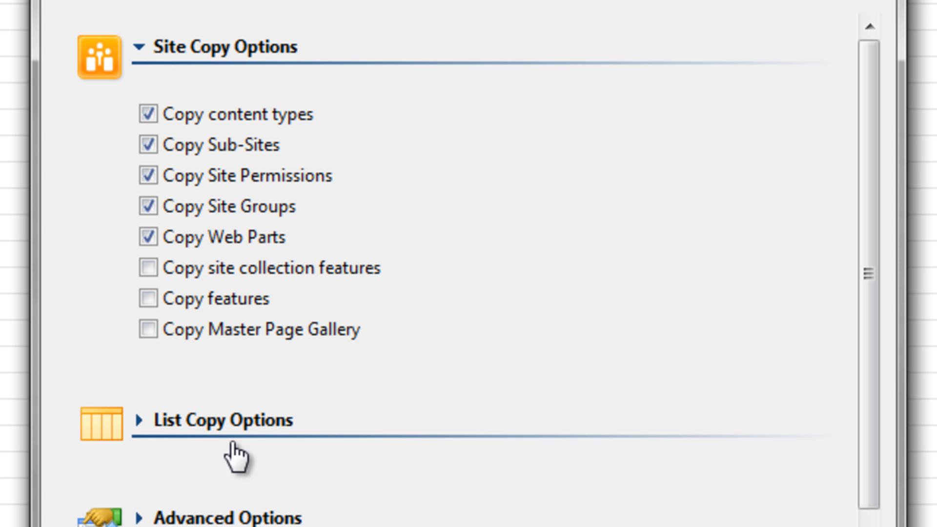
pyautogui.click(139, 420)
pyautogui.moveTo(866, 244); pyautogui.dragTo(867, 373)
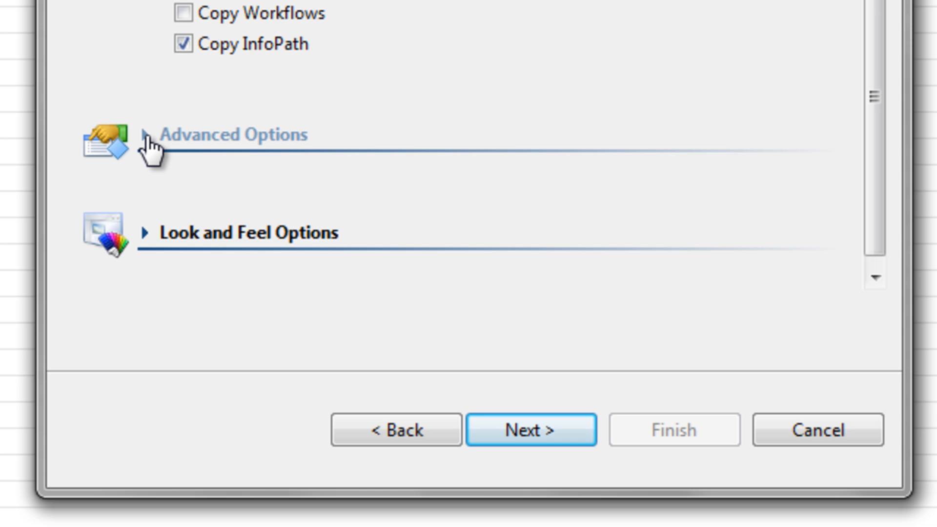
pyautogui.click(146, 137)
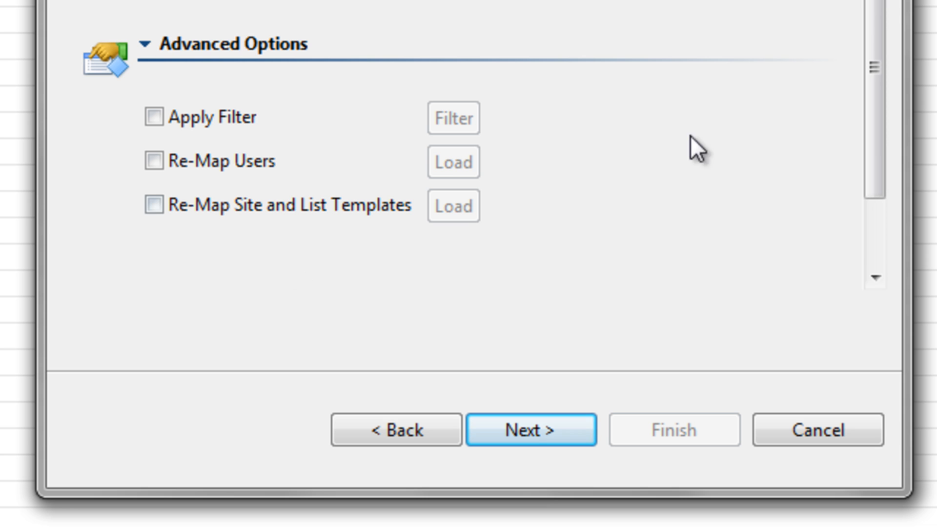
pyautogui.moveTo(875, 128); pyautogui.dragTo(880, 177)
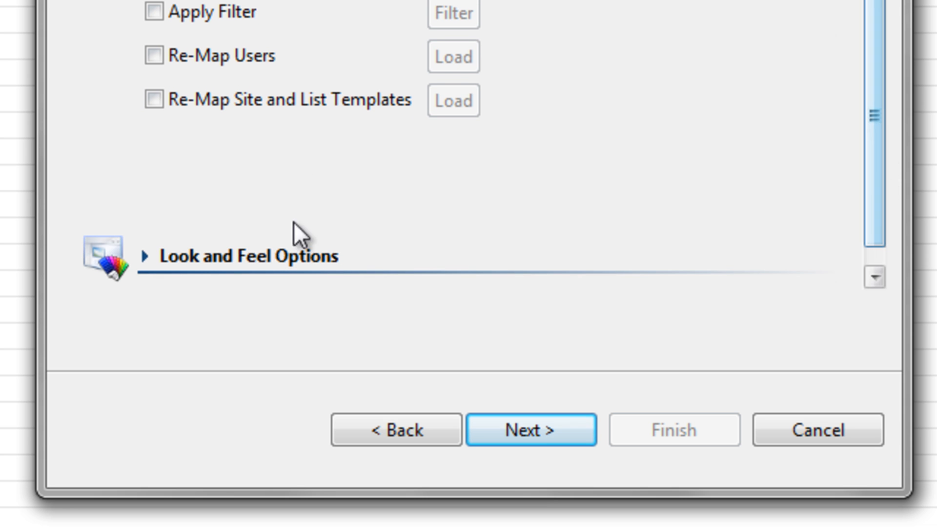
pyautogui.click(149, 257)
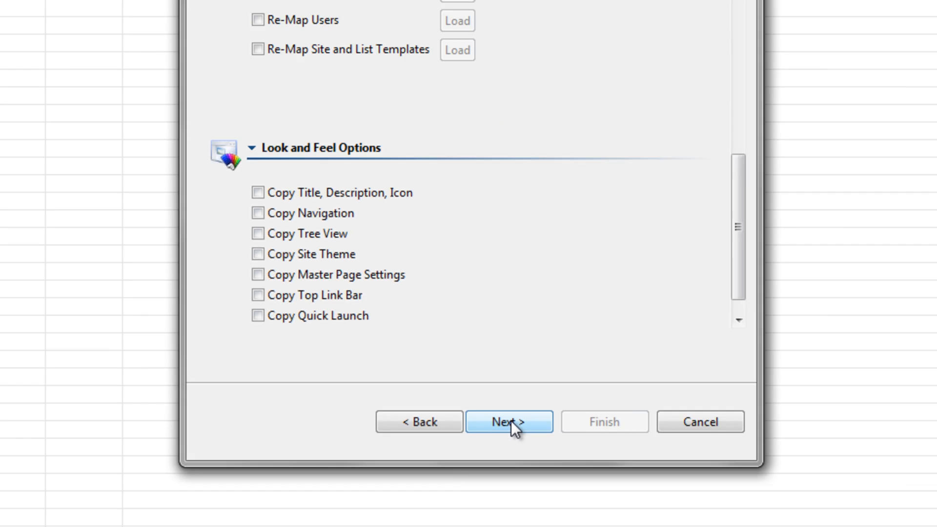
pyautogui.click(531, 429)
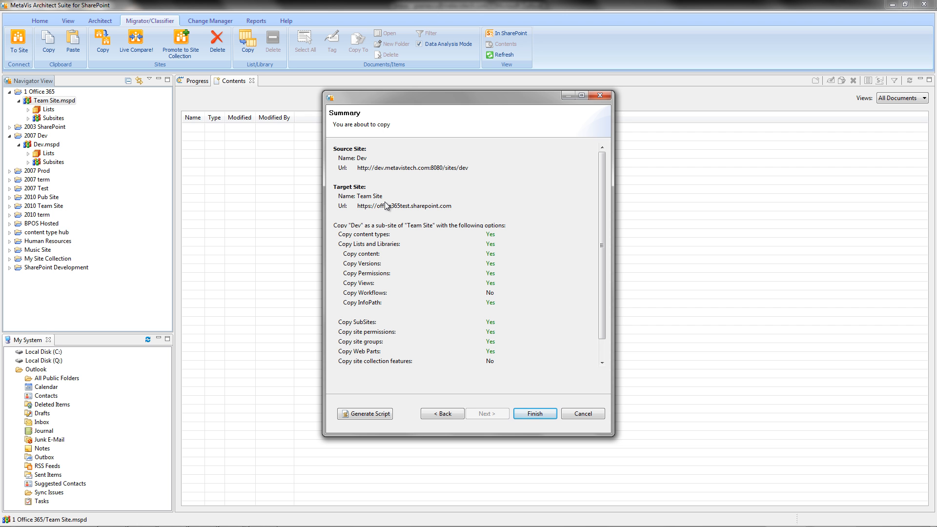
# Step: Generate the command-line script for this site copy and read through it before closing
pyautogui.click(369, 414)
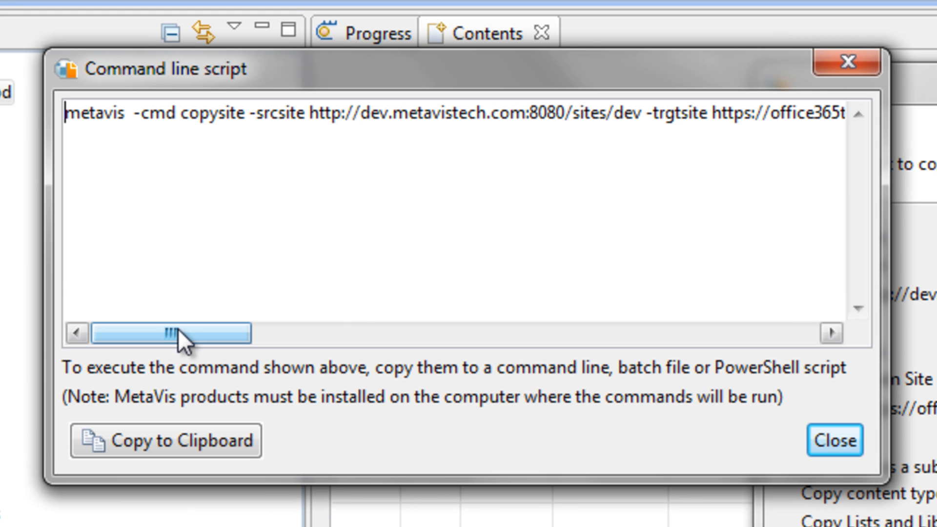
pyautogui.moveTo(178, 329); pyautogui.dragTo(494, 395)
pyautogui.moveTo(502, 396); pyautogui.dragTo(540, 405)
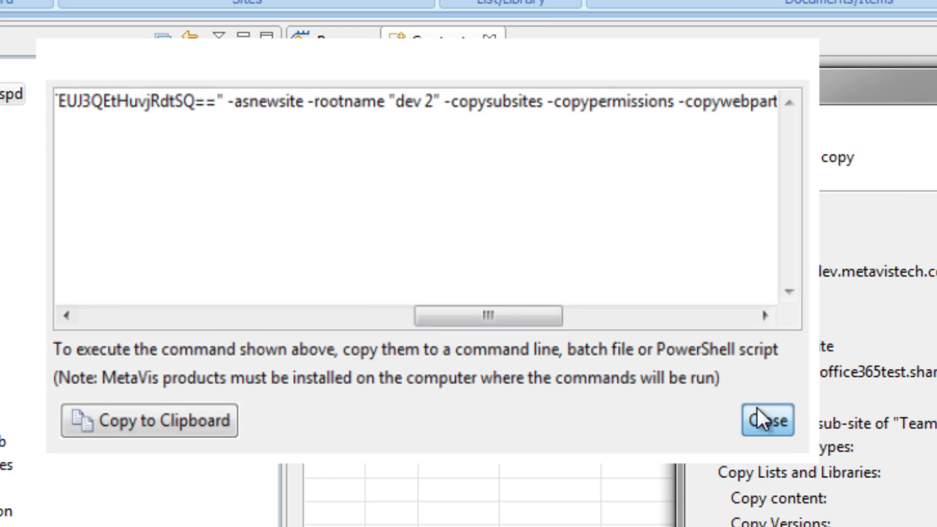
pyautogui.click(834, 440)
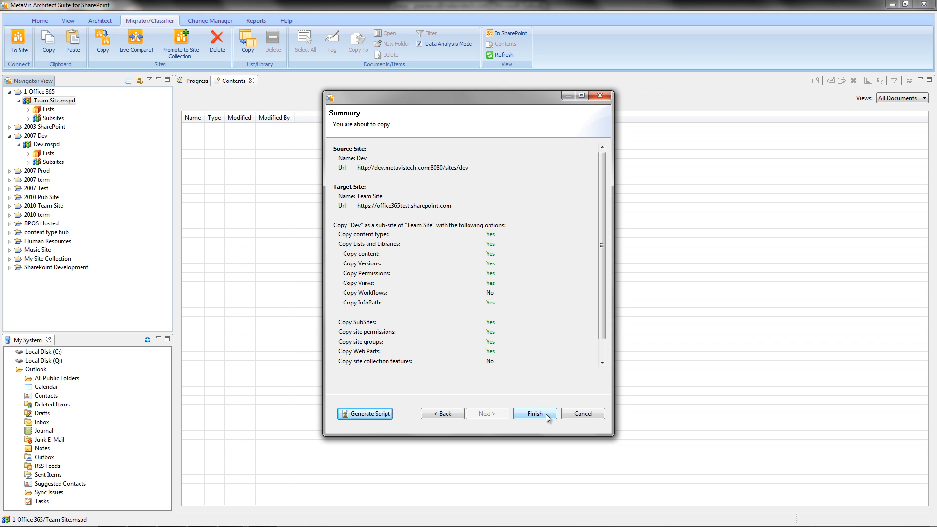
# Step: Start the site copy job in the background and check its progress
pyautogui.click(546, 414)
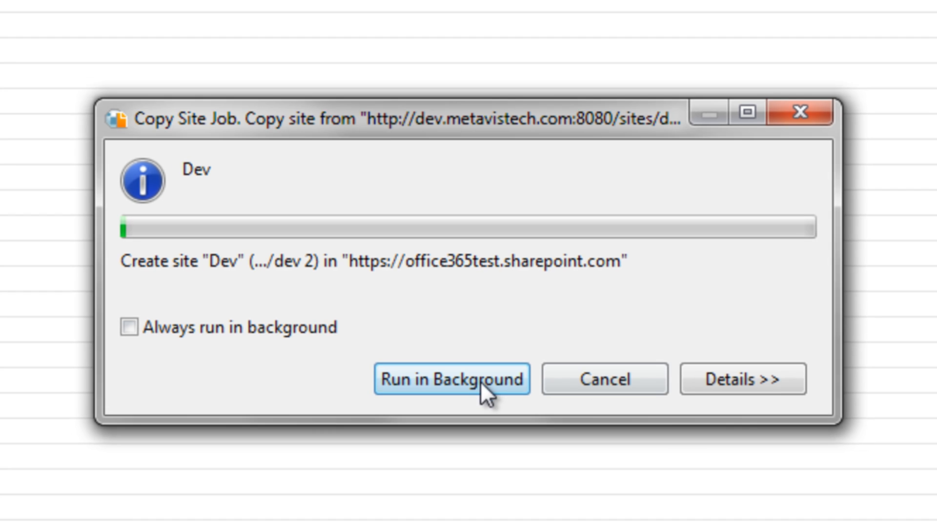
pyautogui.click(479, 385)
pyautogui.click(195, 81)
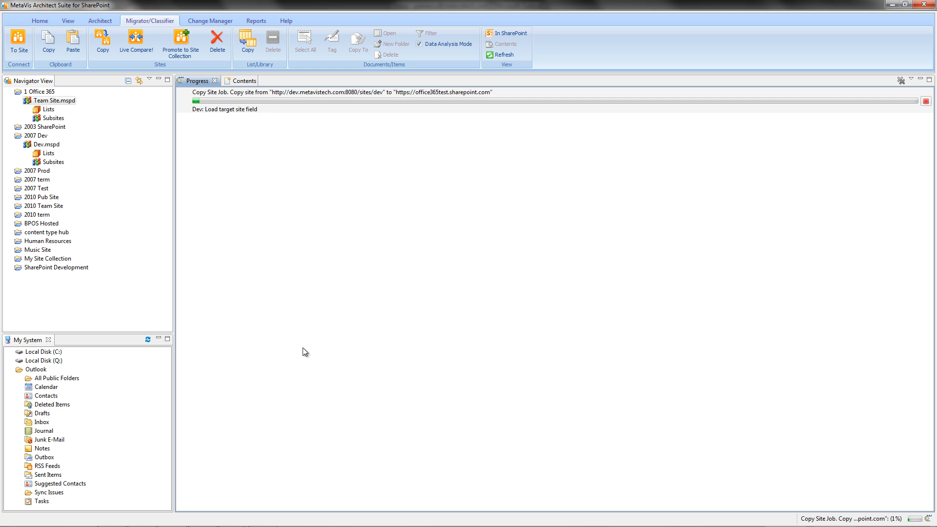
pyautogui.click(239, 81)
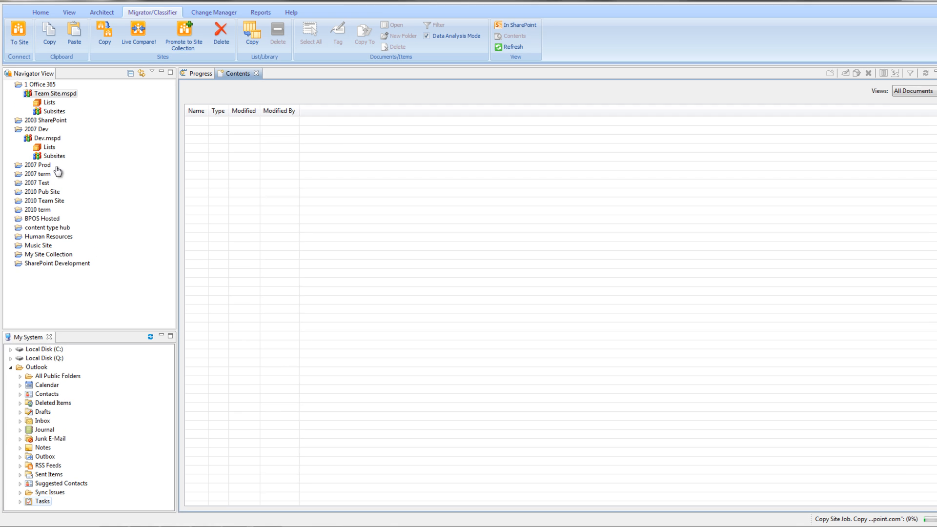
# Step: Migrate the Outlook Tasks folder into the Team Site as list "Tasks 001" and expand the site's lists
pyautogui.moveTo(57, 167); pyautogui.dragTo(40, 111)
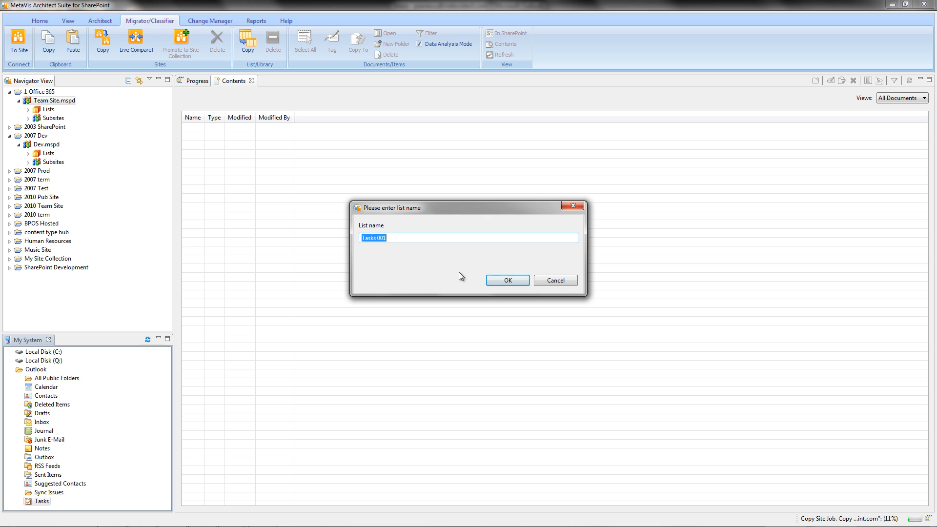
pyautogui.click(508, 280)
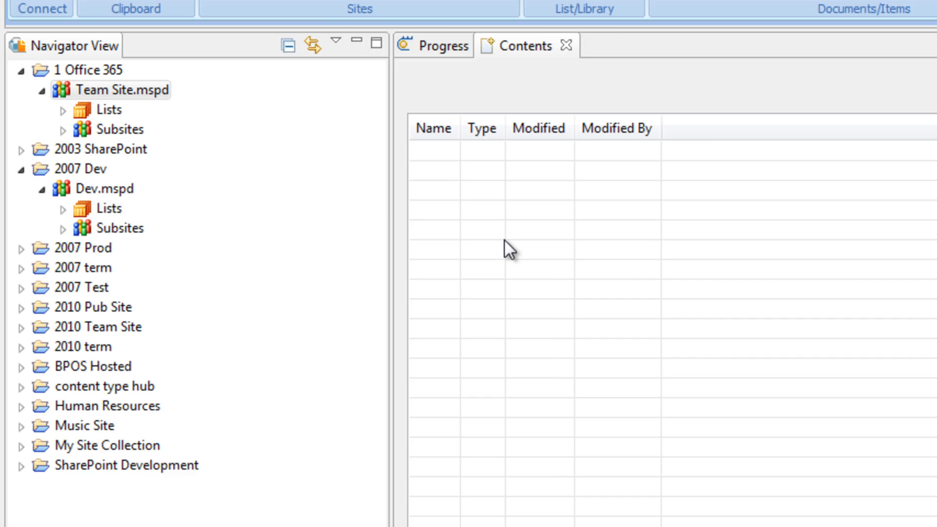
pyautogui.doubleClick(37, 110)
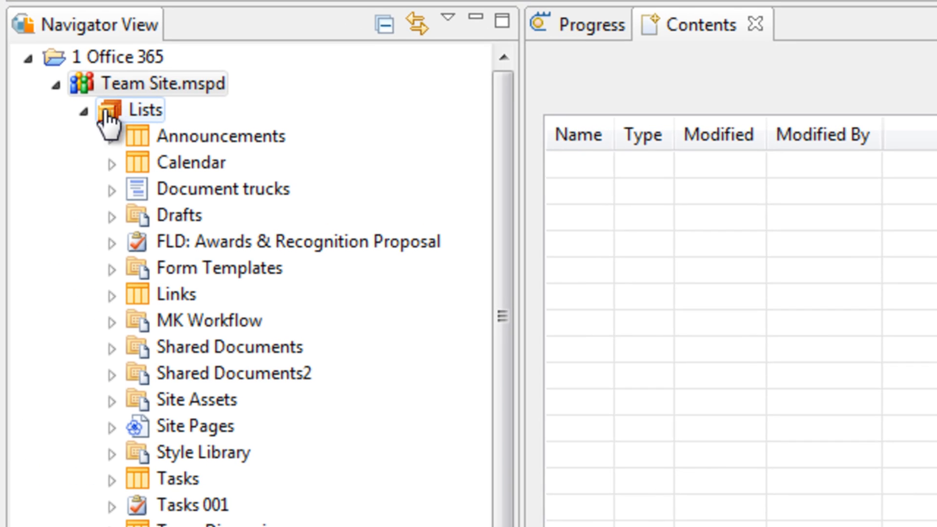